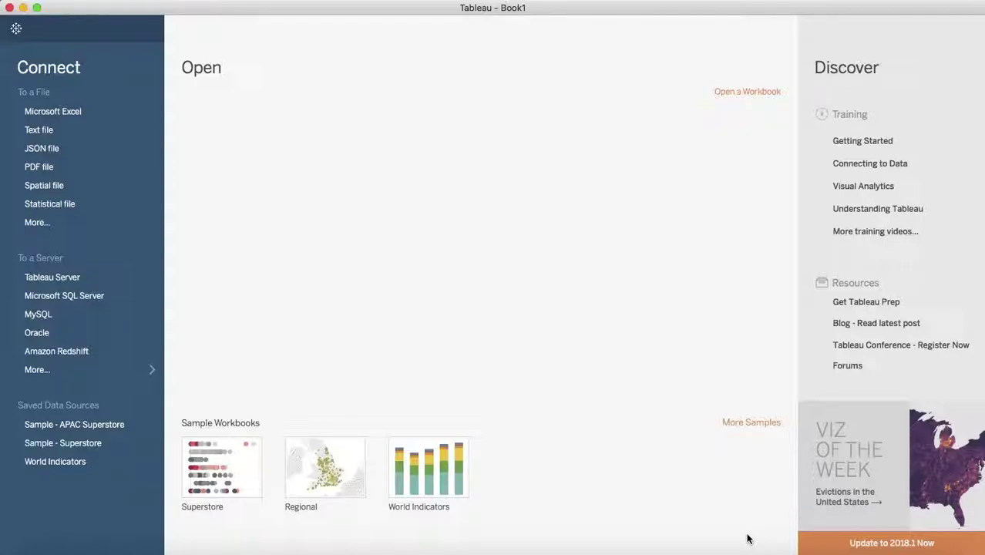
Step: Bring up the Global Literacy Rates 2010 (cleaned) Excel workbook to review the country literacy data
left_click(739, 542)
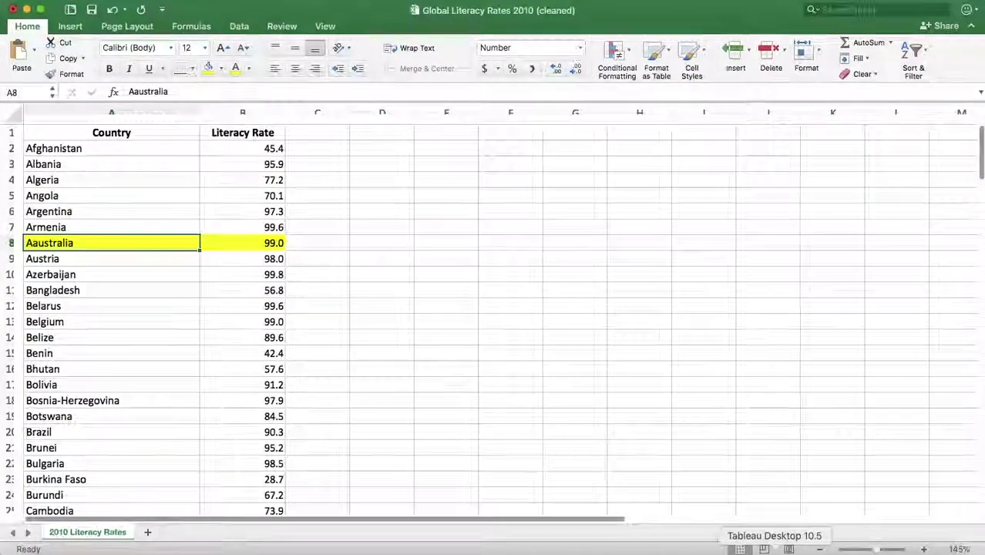
left_click(774, 549)
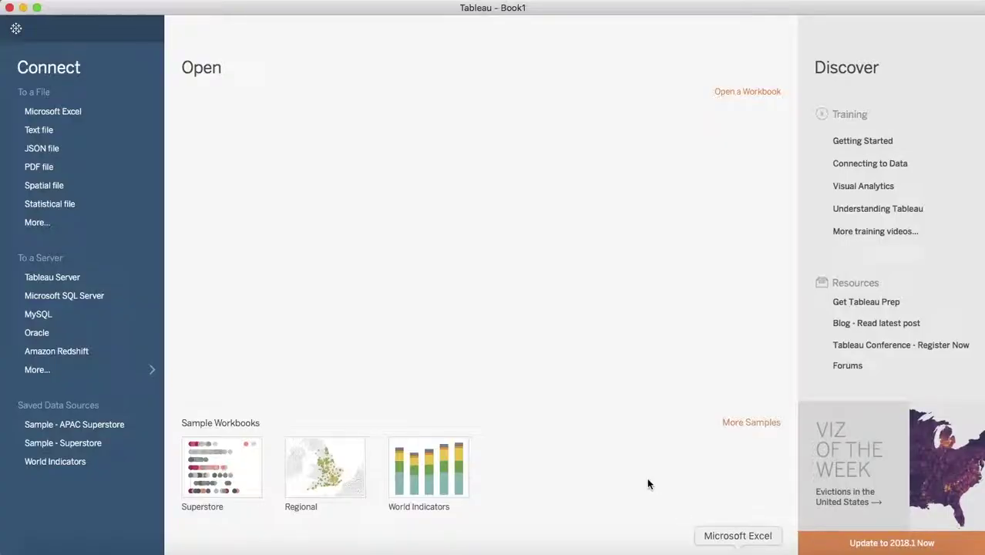
Step: Connect Tableau to the Excel file Global Literacy Rates 2010 (cleaned) as the data source
left_click(110, 112)
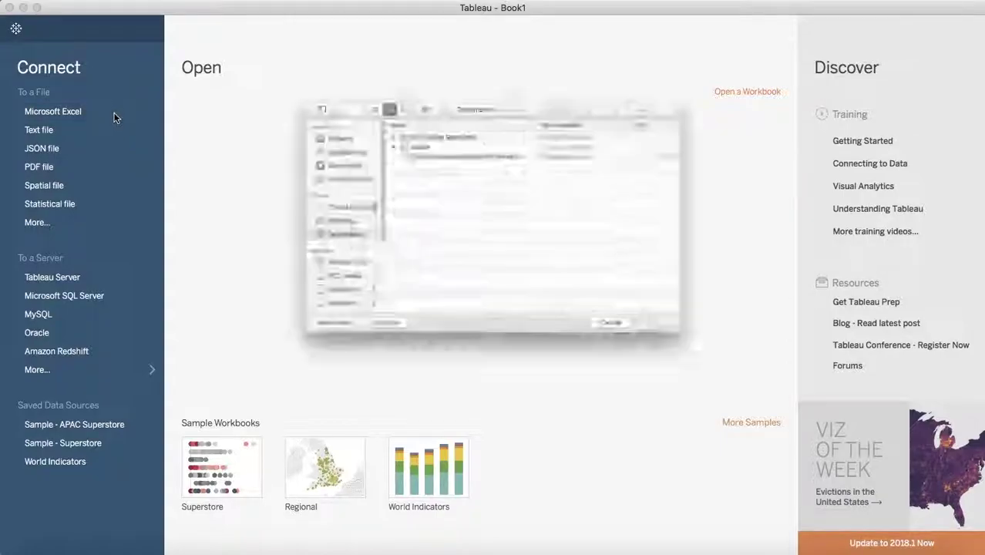
left_click(437, 138)
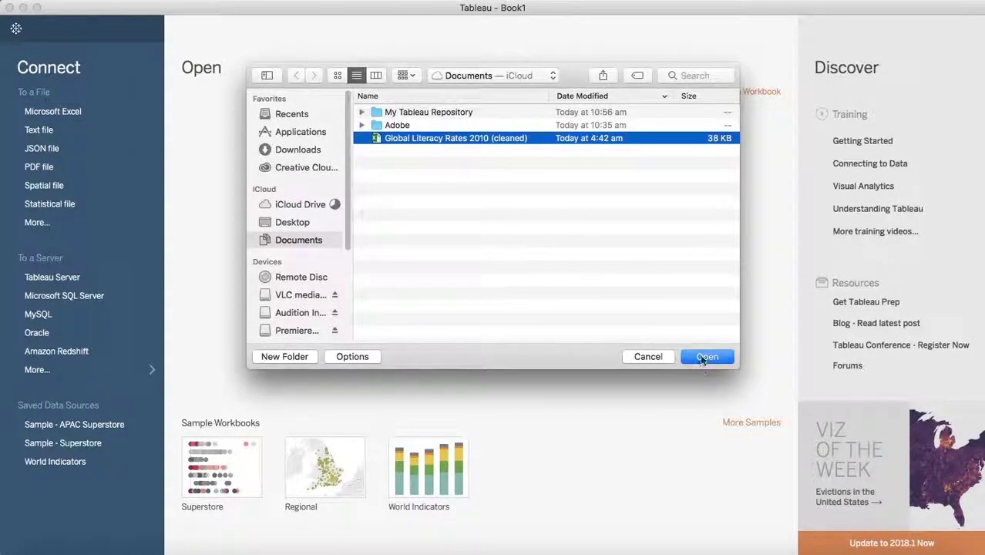
key("Return")
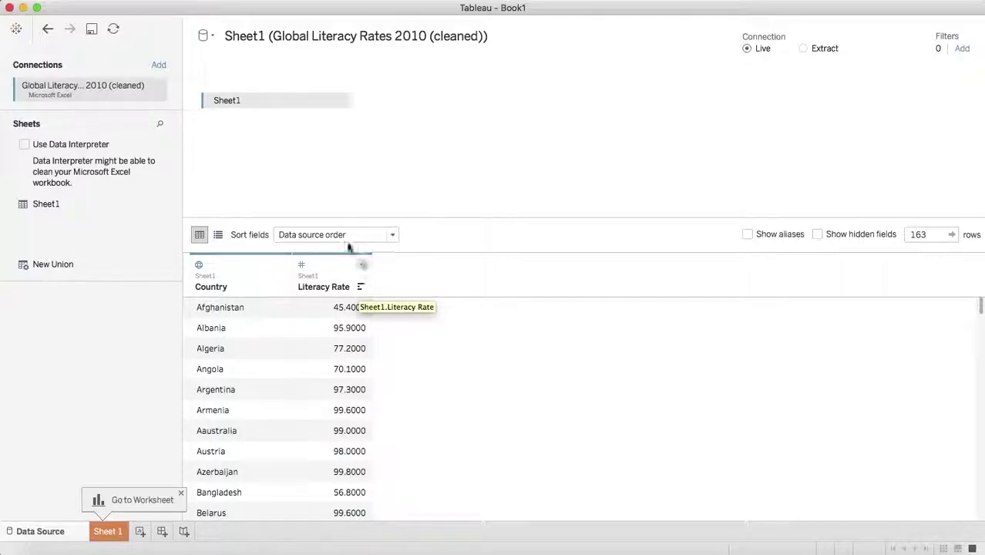
Step: Check the Sheet1 table options without changes, then go to the empty Sheet 1 worksheet
left_click(339, 101)
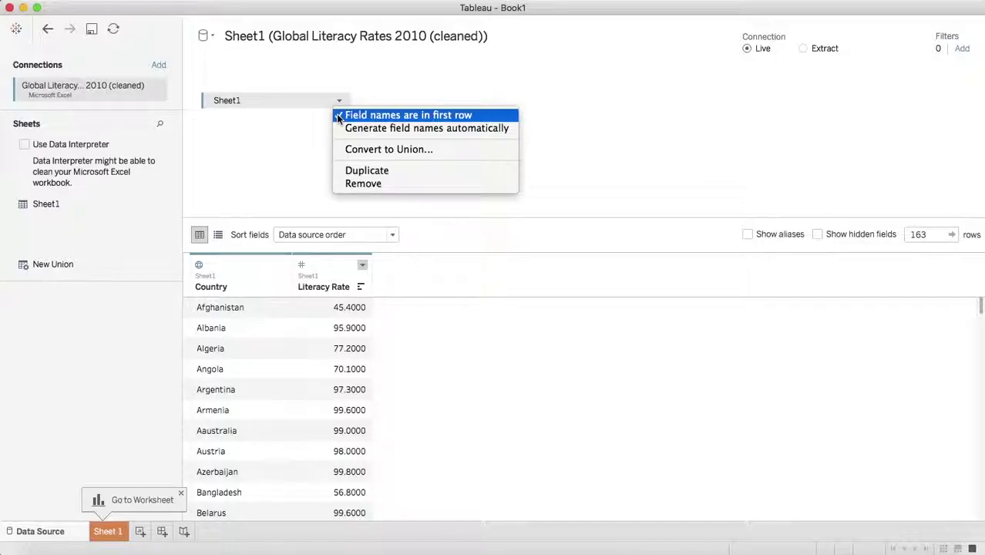
left_click(273, 150)
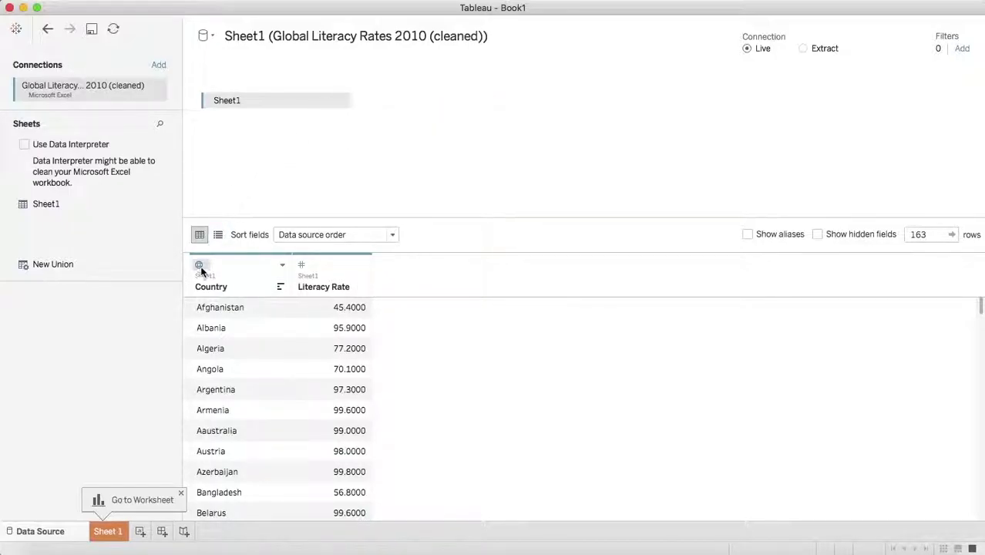
left_click(111, 532)
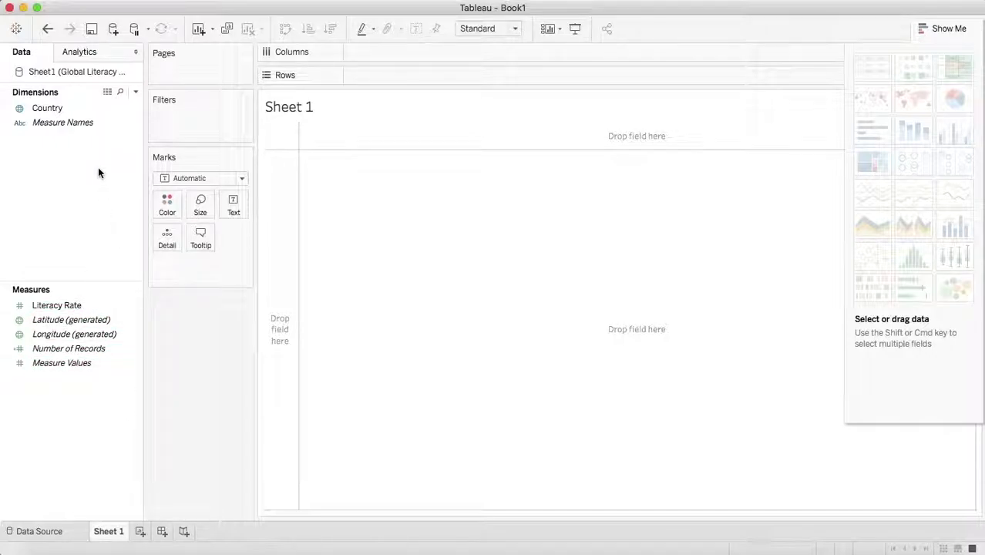
Step: Place Country on Rows and Literacy Rate on Columns, then switch to a filled map
left_click(100, 108)
left_click_drag(109, 105, 422, 75)
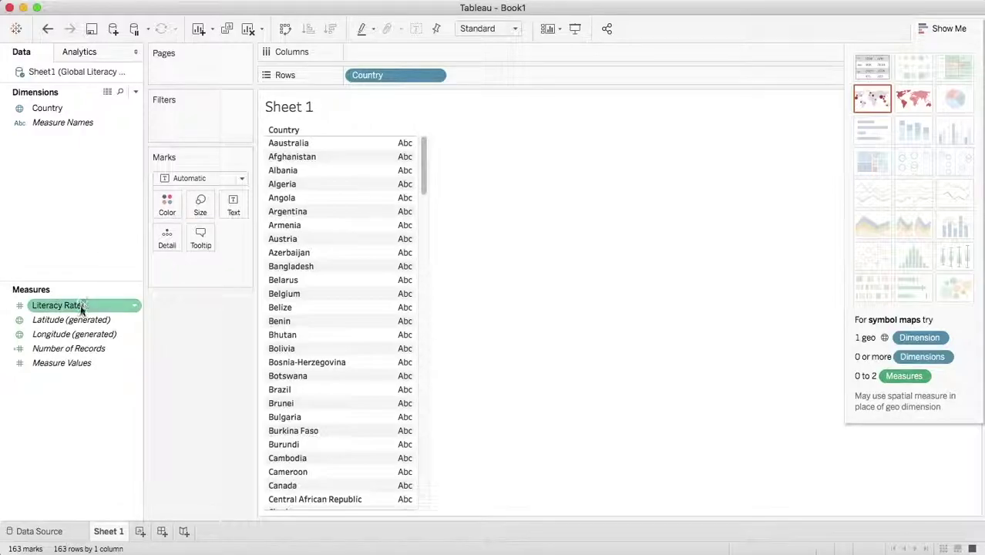
left_click_drag(132, 305, 406, 51)
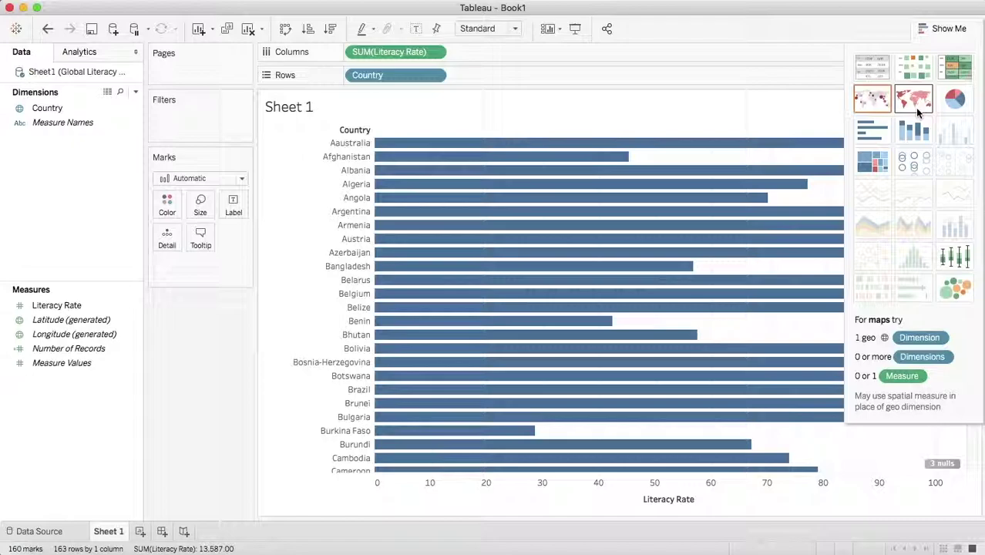
left_click(917, 114)
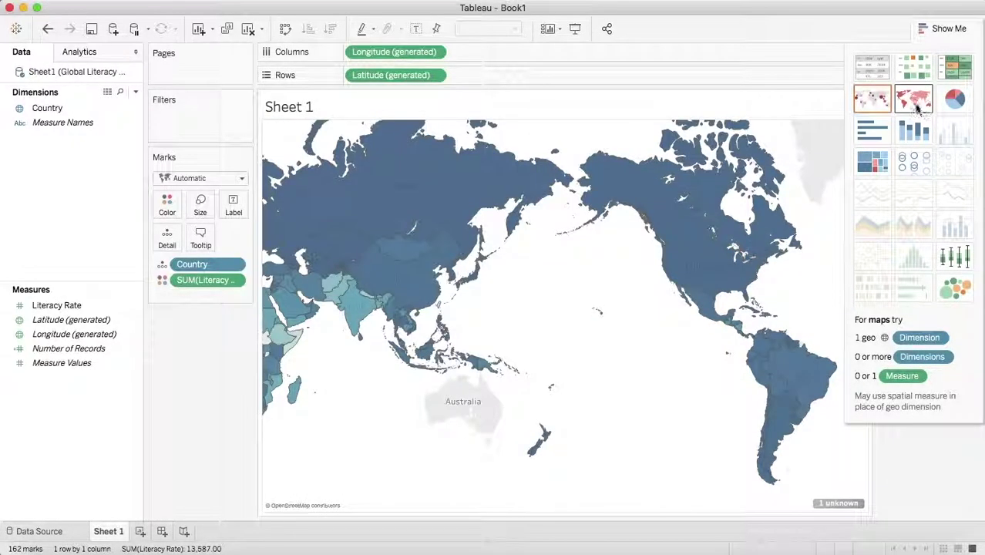
Step: Zoom into Australia and open the '1 unknown' location indicator
scroll(473, 389, "up", 5)
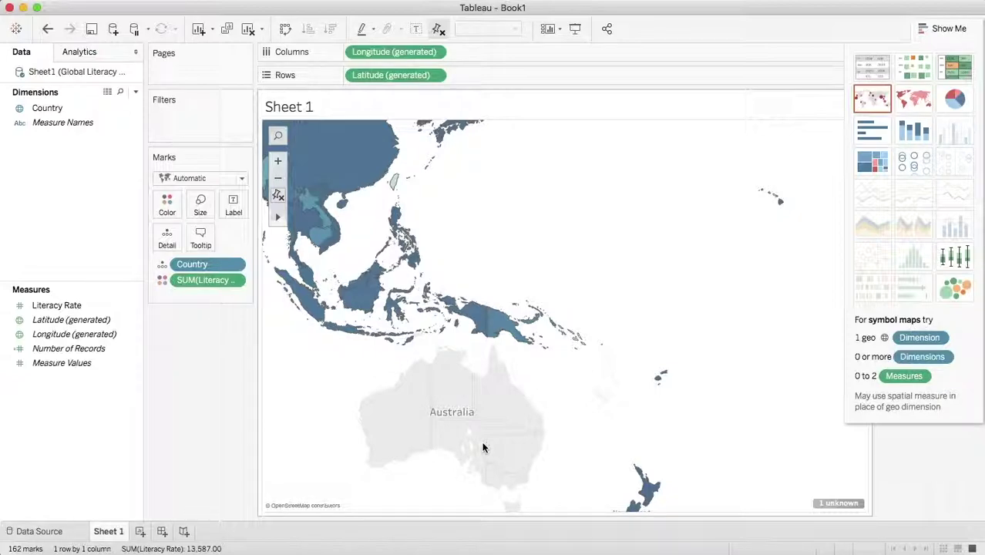
mouse_move(837, 504)
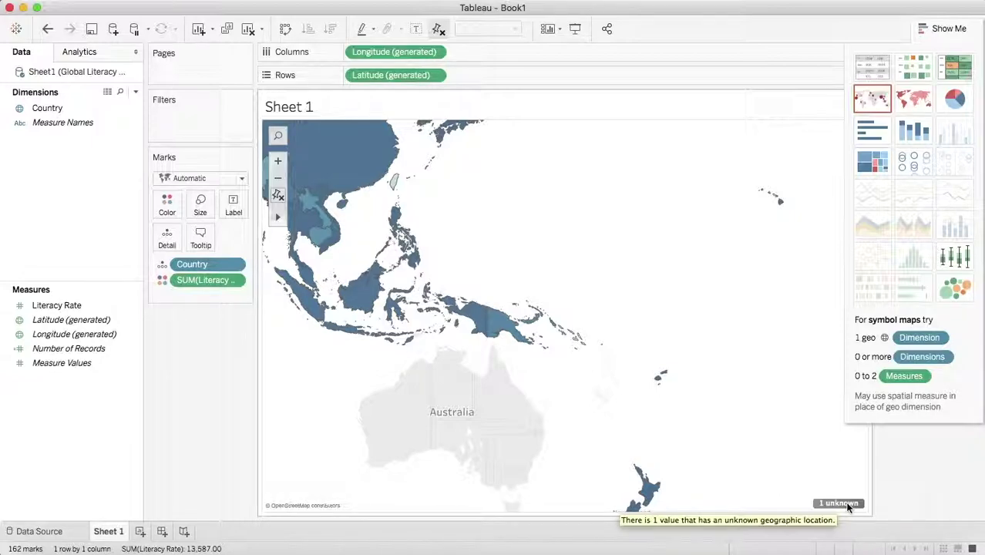
left_click(845, 501)
Step: In Edit Locations, match the unrecognized Aaustralia to Australia, then zoom back out
left_click(549, 245)
left_click(570, 224)
type("Aus")
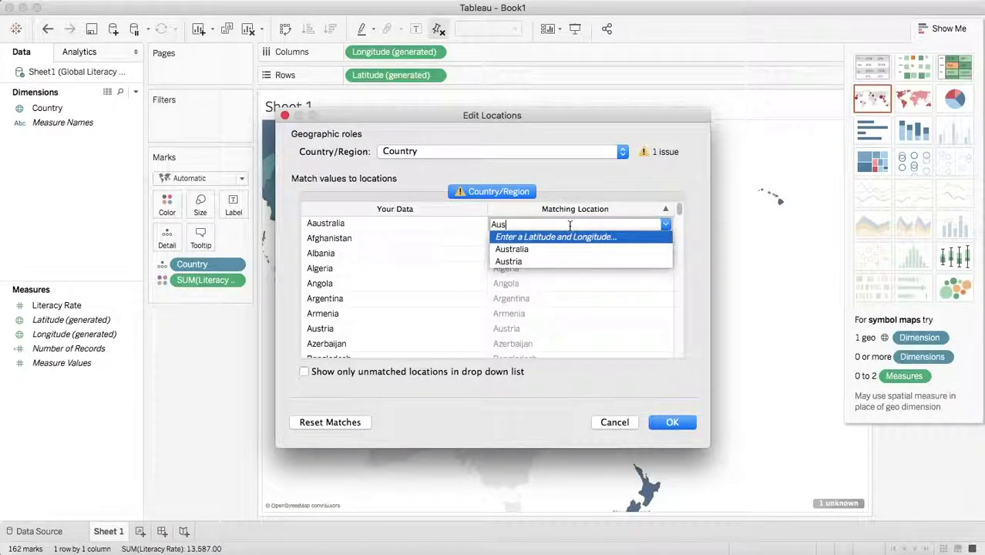
left_click(576, 249)
left_click(671, 422)
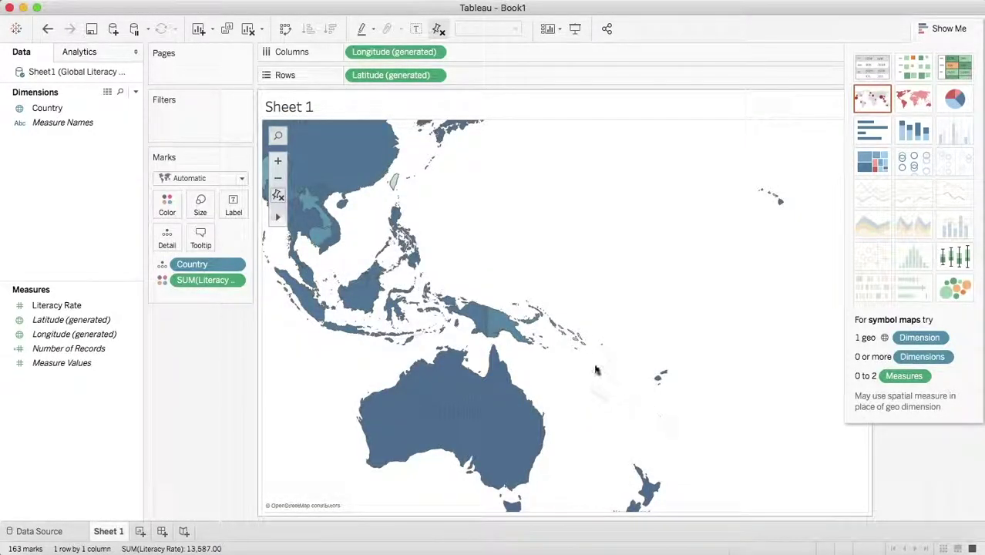
scroll(561, 340, "down", 4)
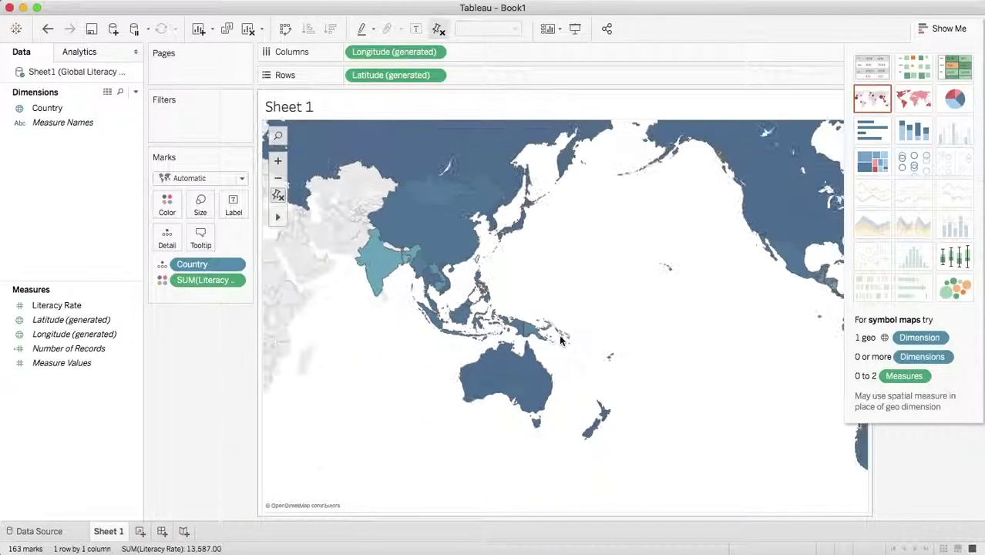
scroll(357, 274, "down", 2)
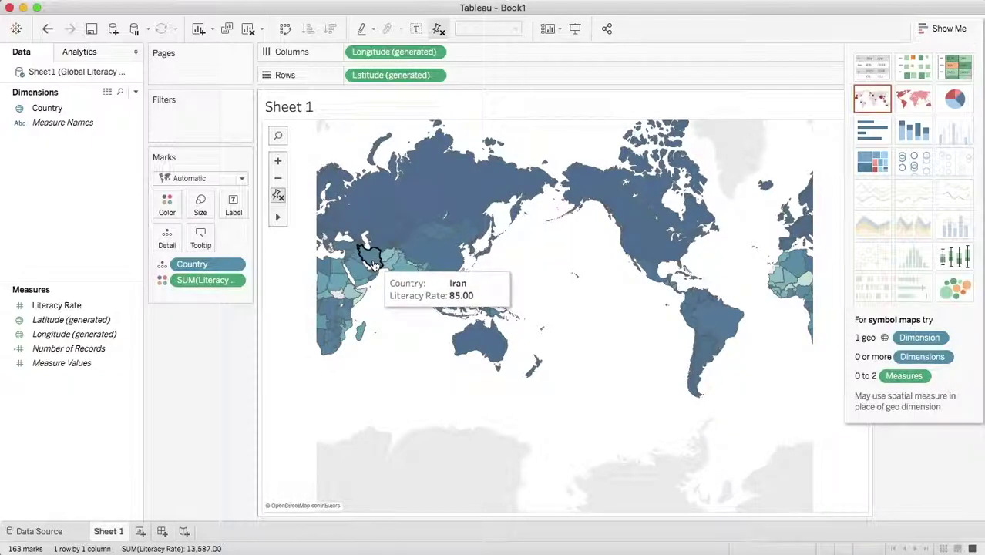
left_click(171, 205)
Step: Apply the Red-Green-Gold Diverging palette to the map's Literacy Rate colours
left_click(214, 249)
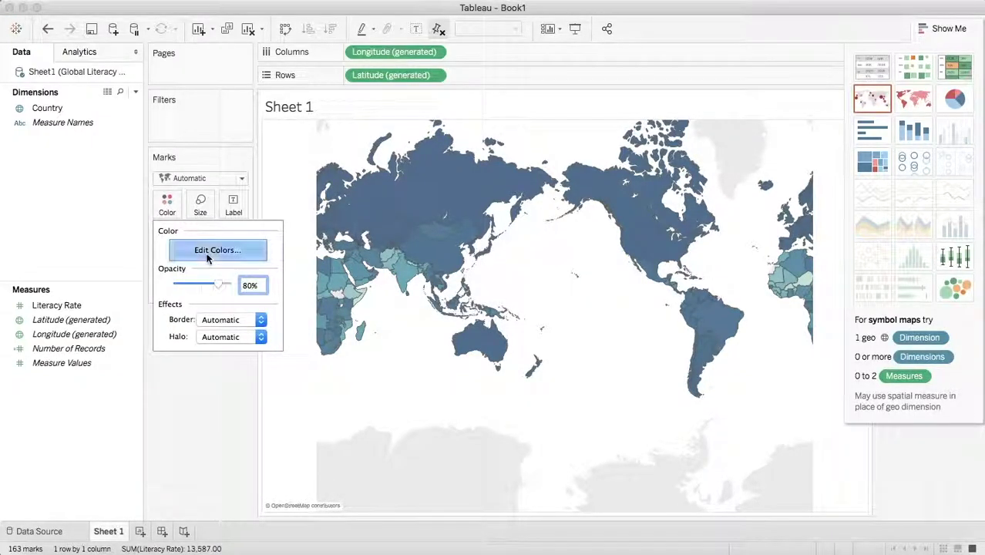
left_click(441, 206)
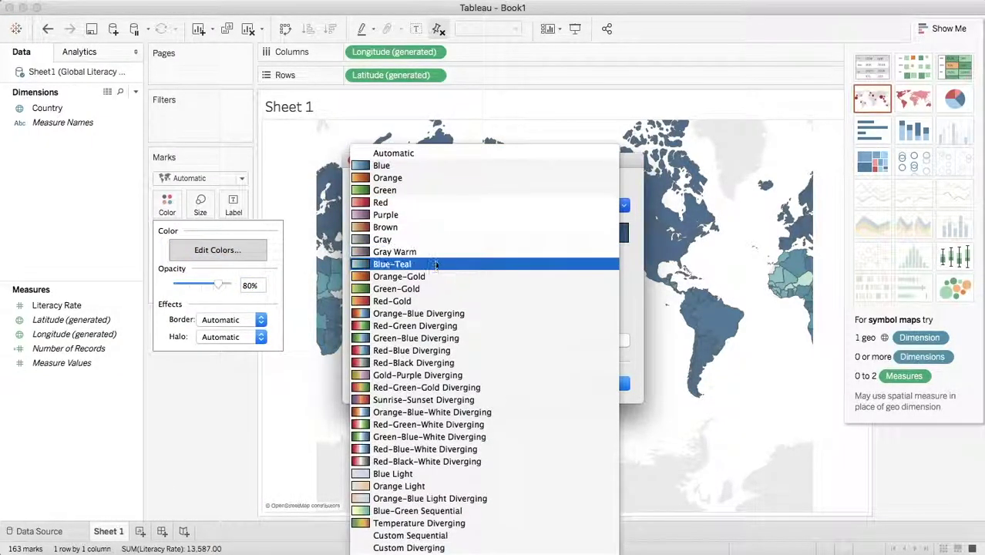
left_click(436, 385)
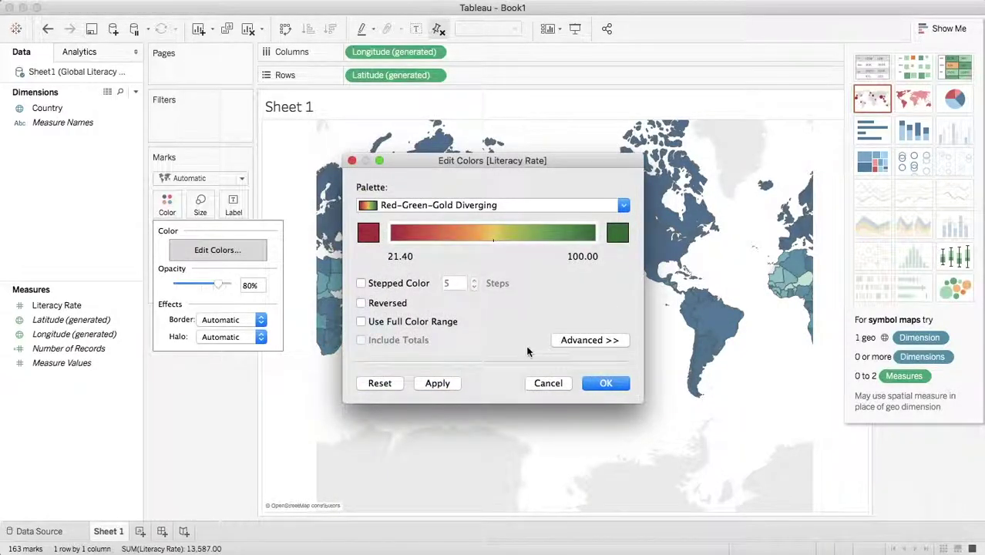
left_click(608, 381)
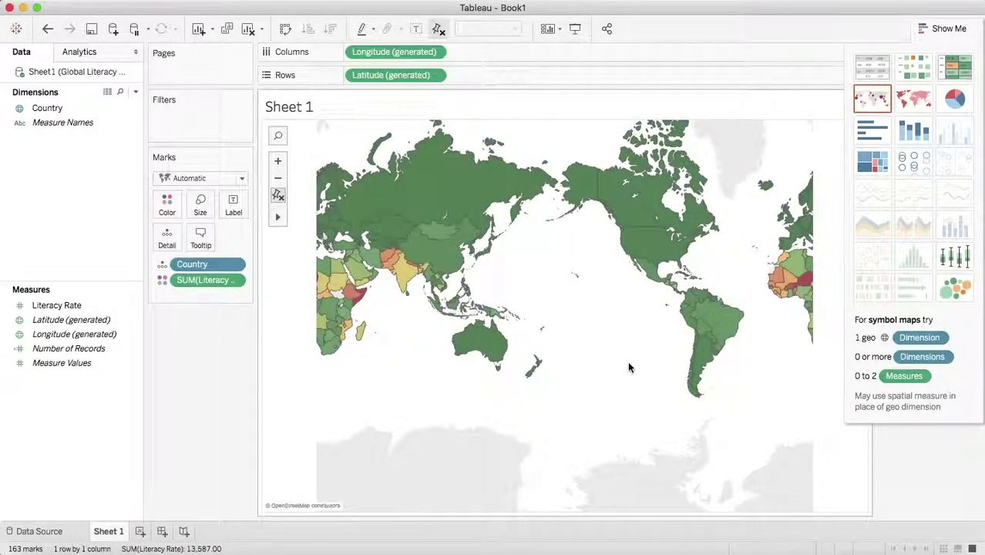
Step: Add a % sign after <SUM(Literacy Rate)> in the map tooltip text
mouse_move(728, 326)
left_click(202, 239)
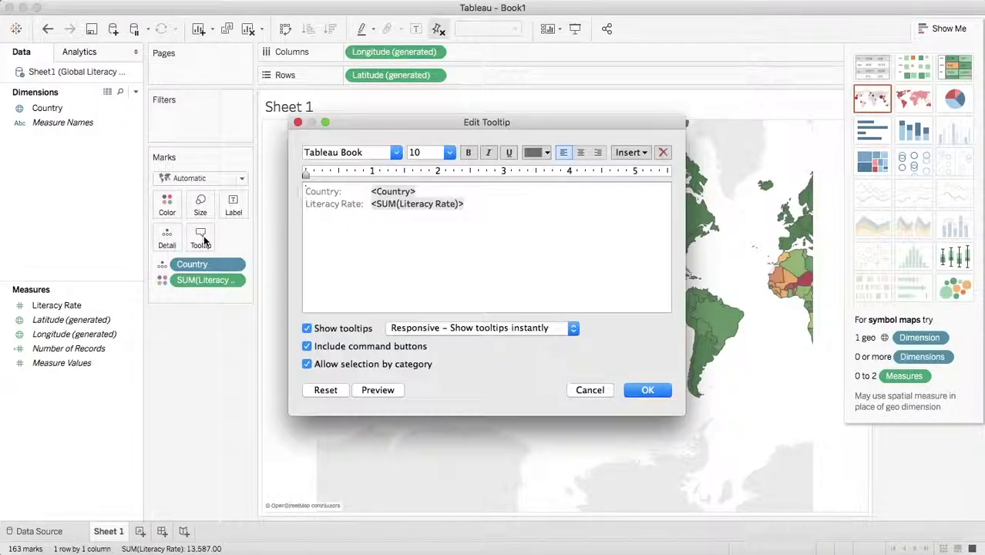
left_click(481, 206)
type("%")
left_click(647, 390)
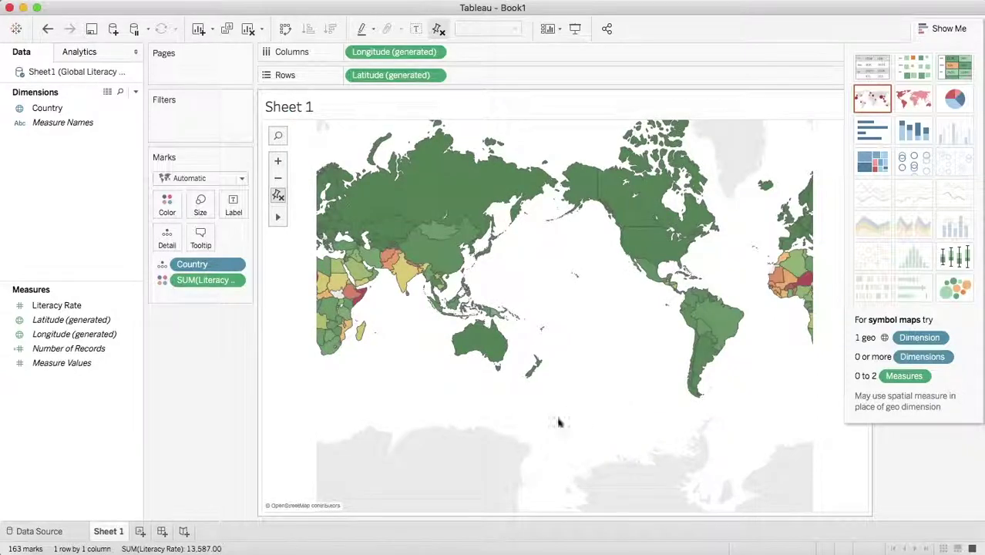
scroll(377, 306, "up", 5)
mouse_move(539, 378)
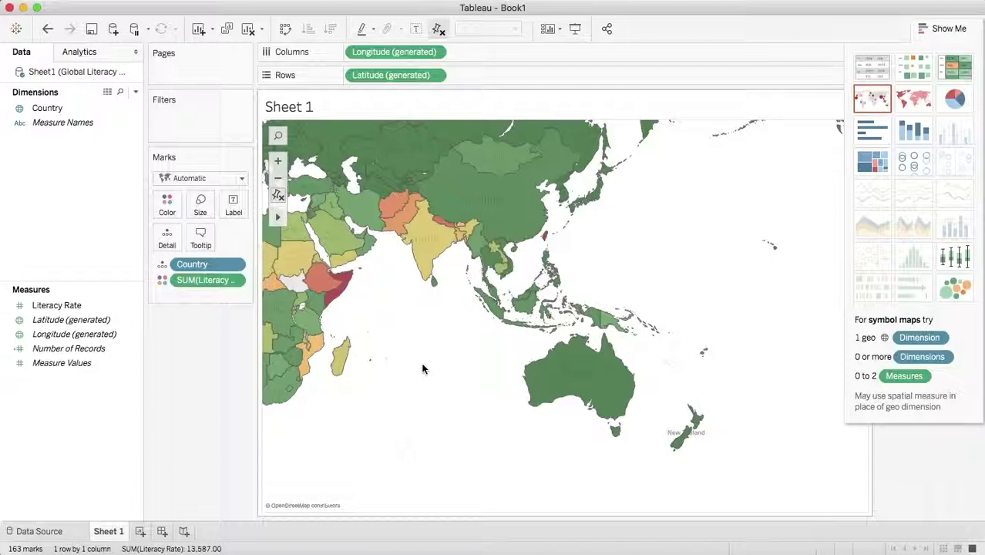
scroll(422, 369, "down", 2)
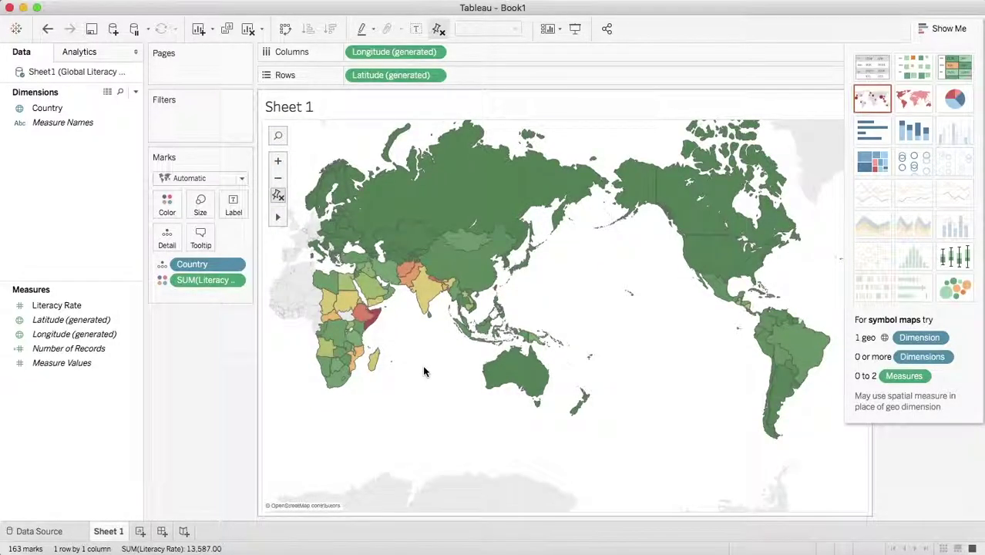